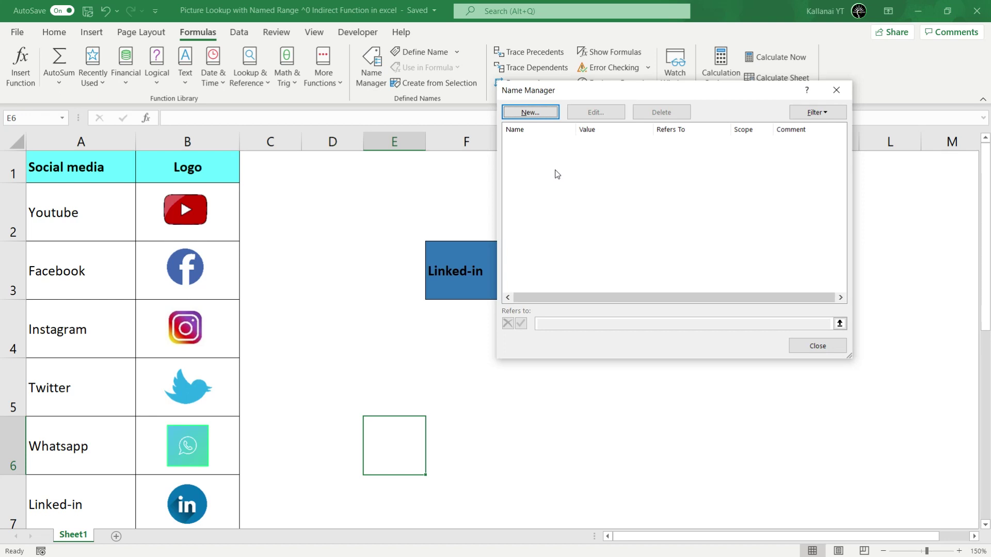
Step: Close the Name Manager and create named ranges from A2:B7, taking the names from the left column
click(817, 347)
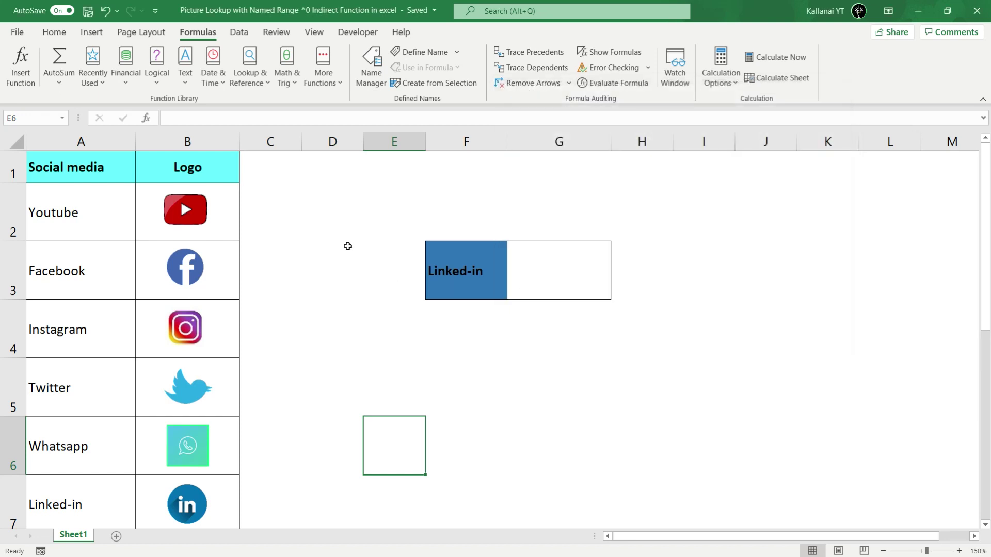
click(347, 246)
drag(69, 206, 155, 214)
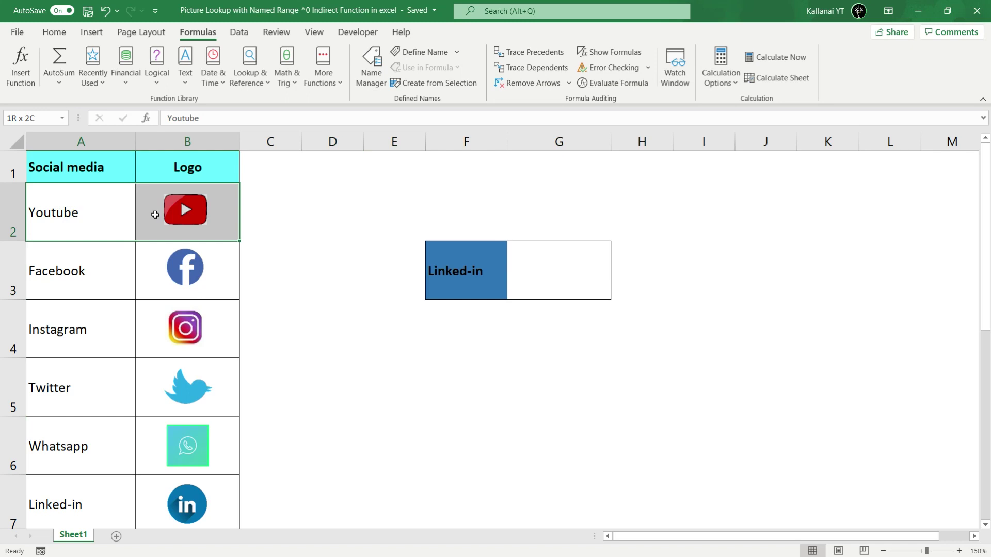
click(389, 284)
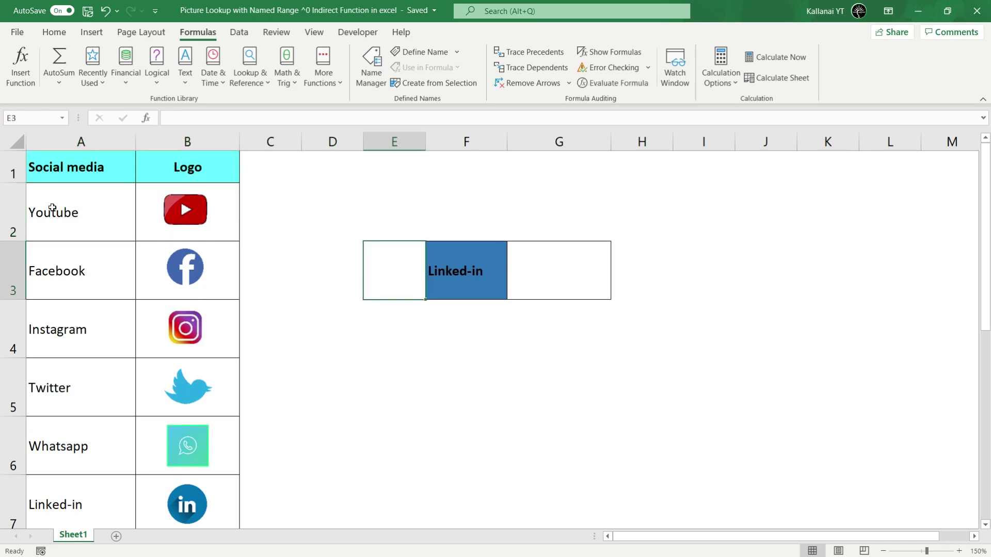
drag(52, 208, 158, 503)
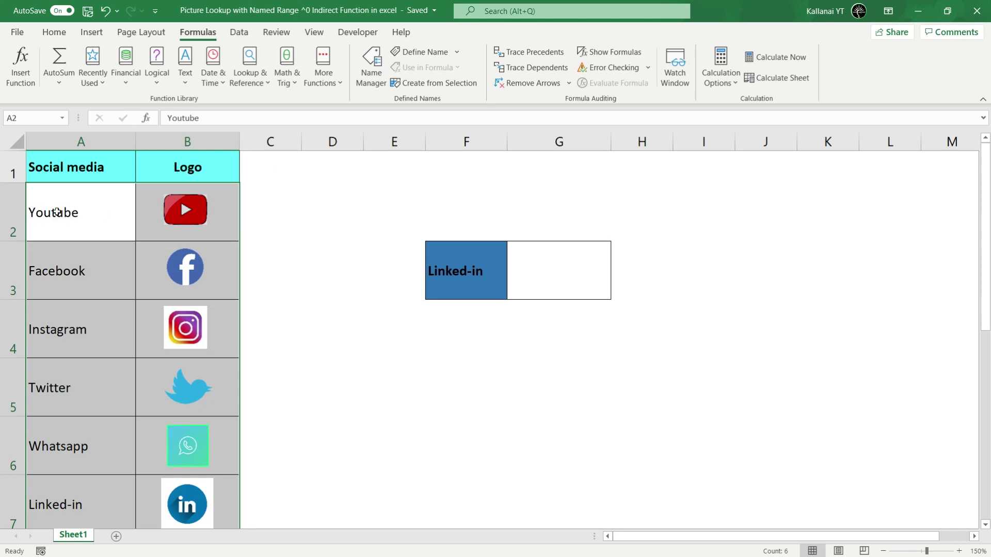
scroll(147, 233, down, 2)
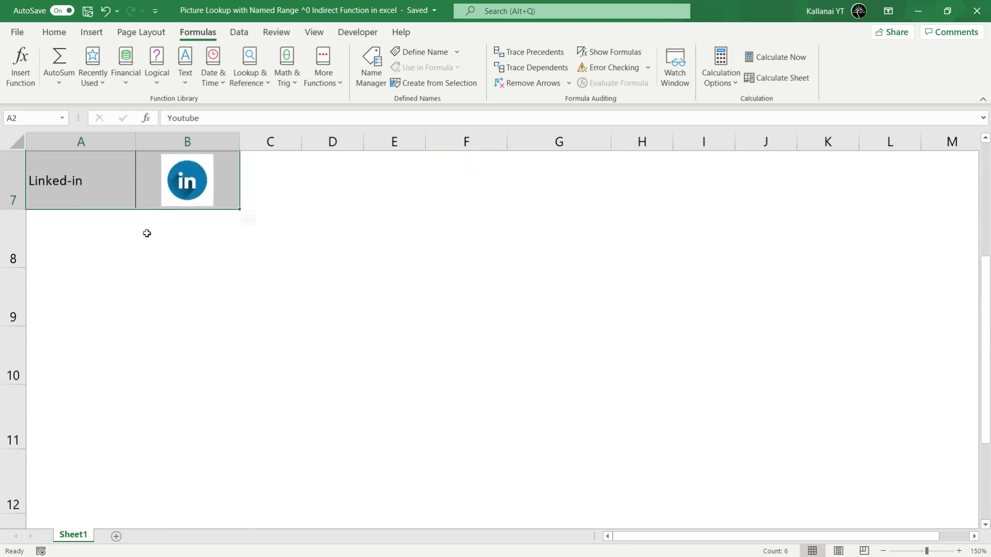
scroll(174, 268, up, 2)
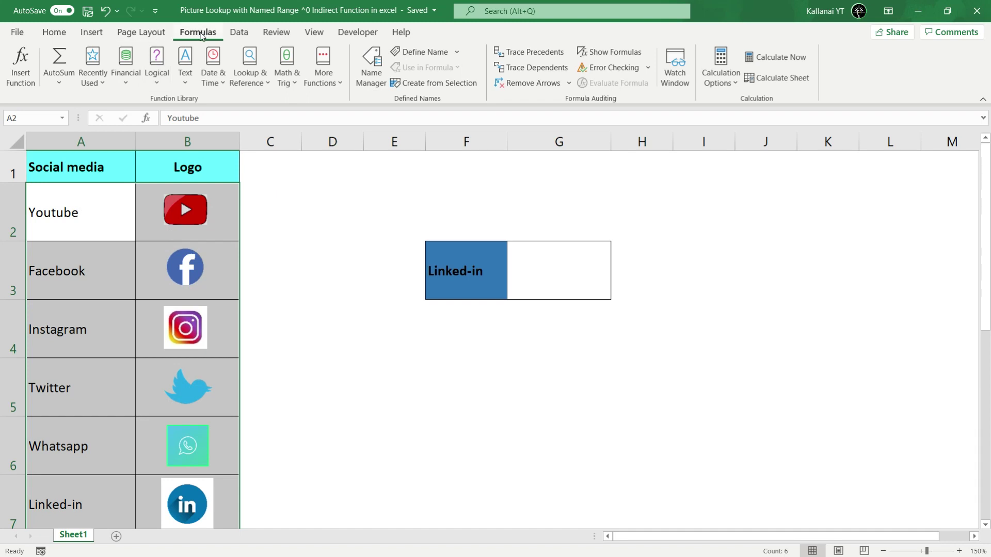
click(425, 85)
drag(657, 173, 458, 208)
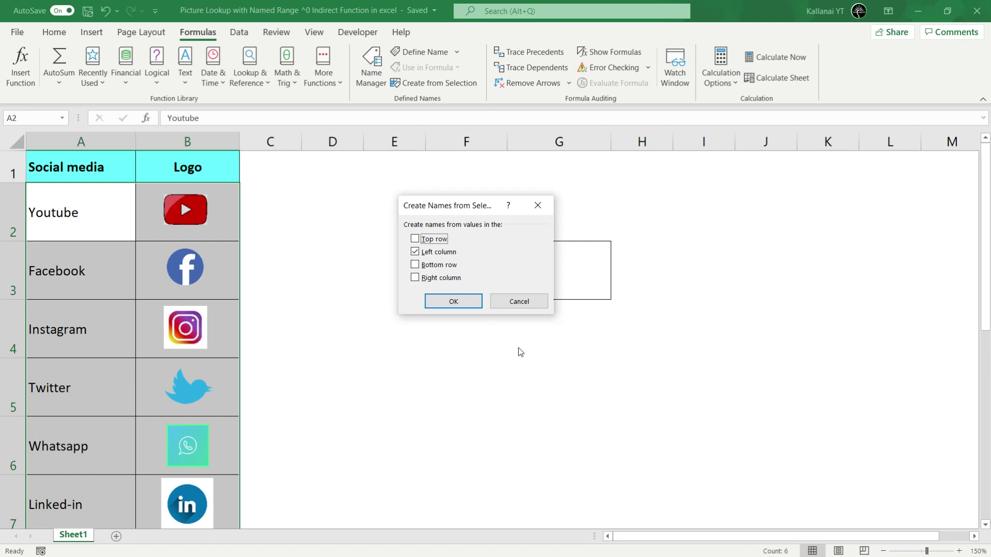
click(455, 305)
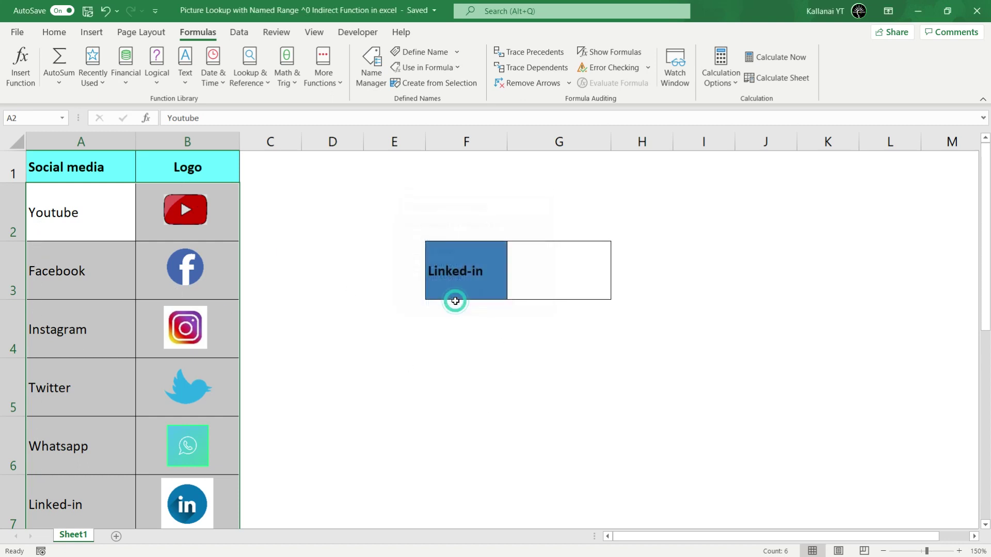
click(460, 354)
click(360, 291)
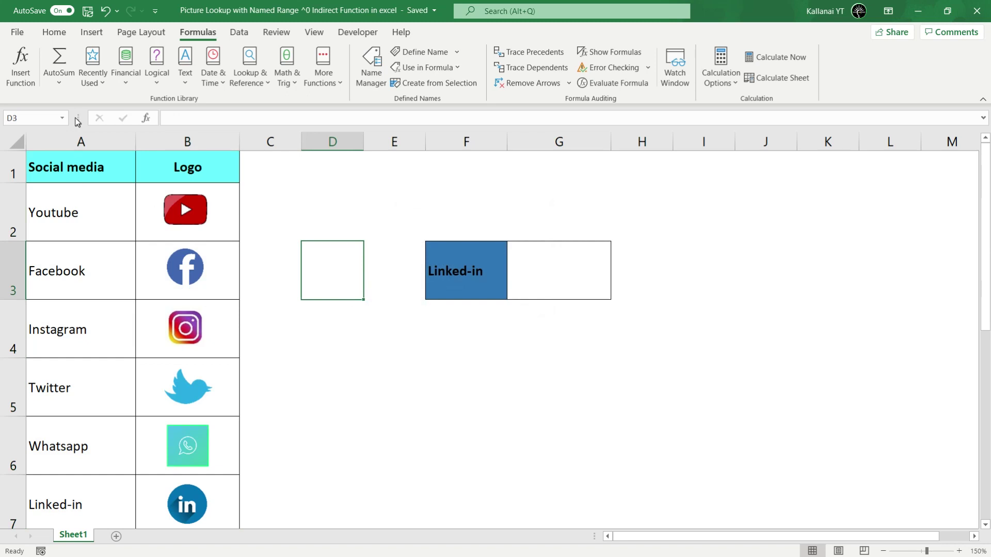
Step: Go to the named ranges Youtube, Linked_in, Instagram, Whatsapp and Twitter in turn to check which cell each refers to
click(62, 118)
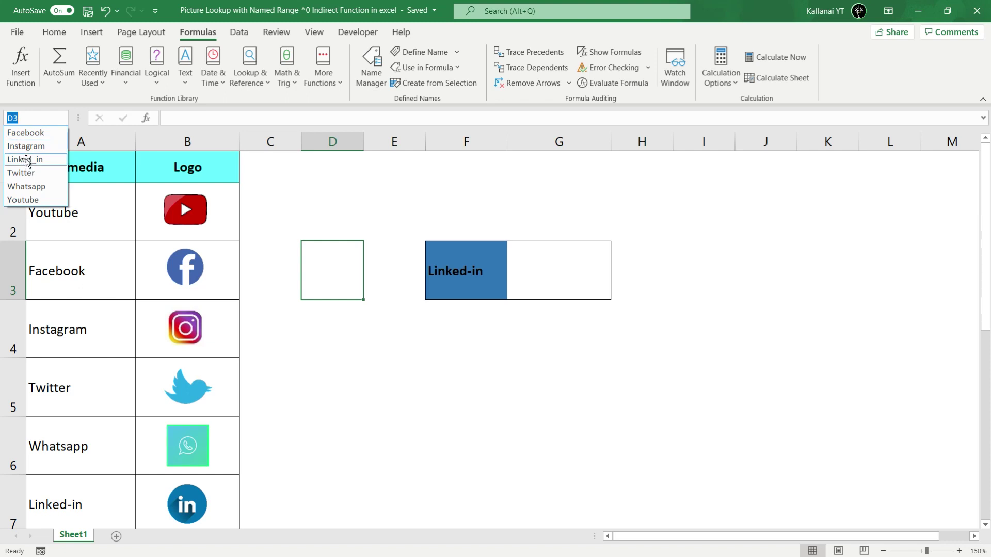
click(23, 200)
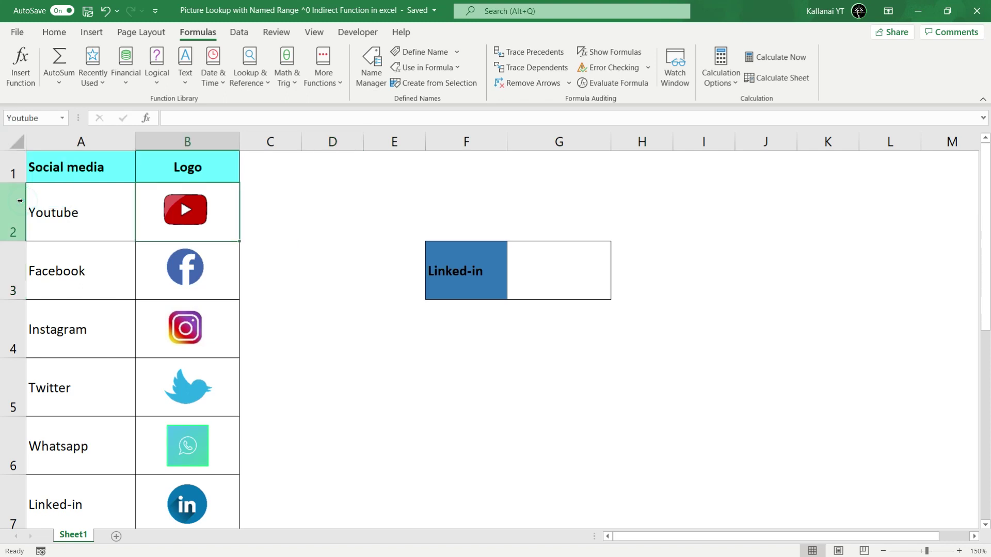
click(62, 118)
click(34, 161)
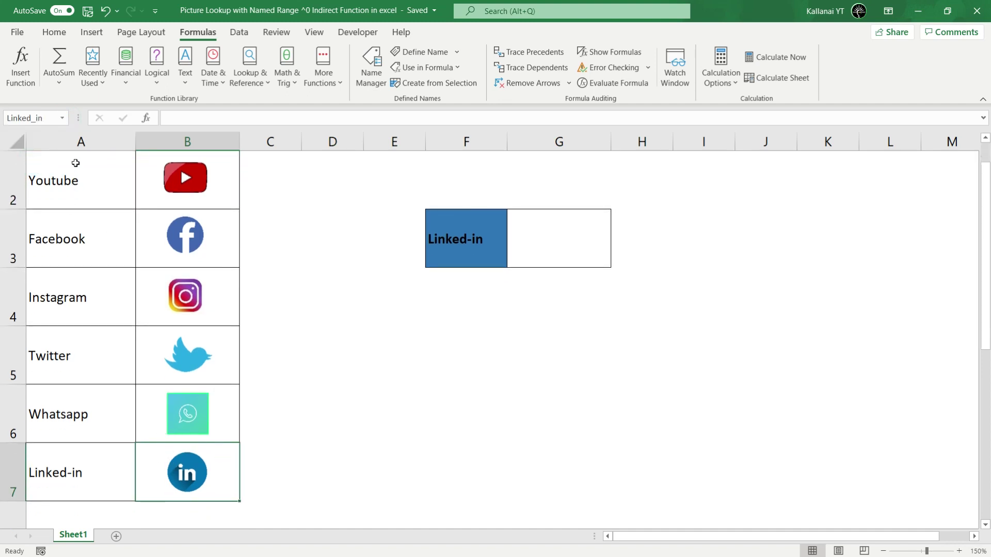
click(62, 118)
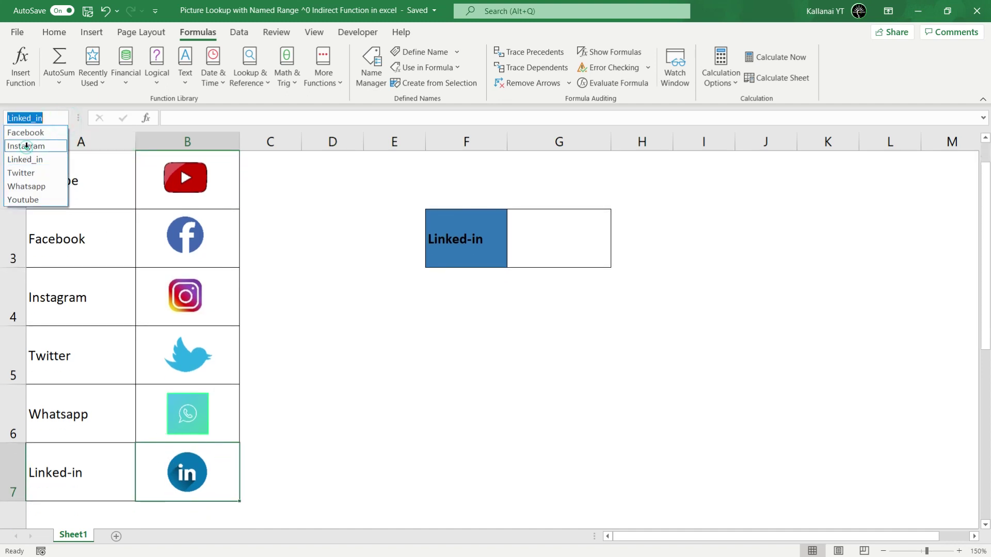
click(26, 146)
click(62, 118)
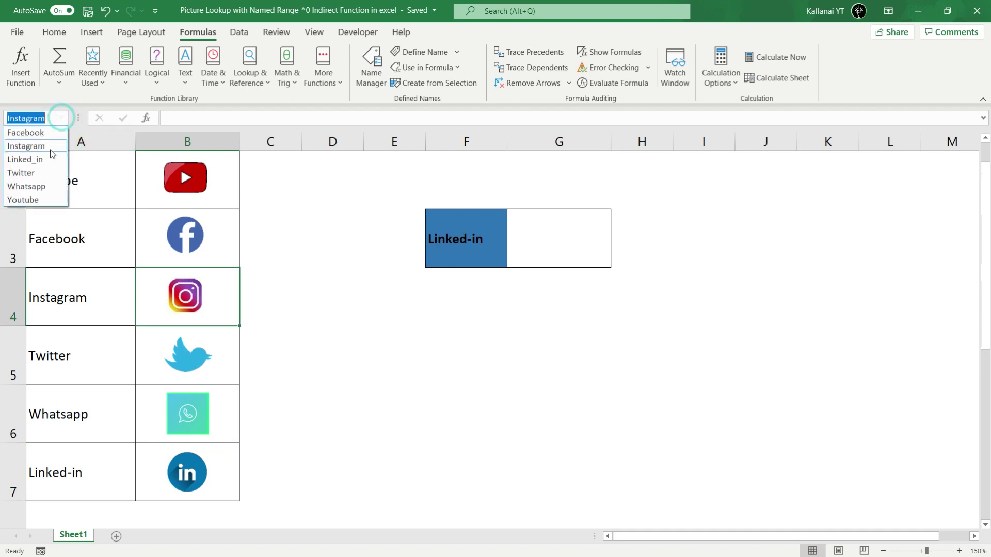
click(26, 186)
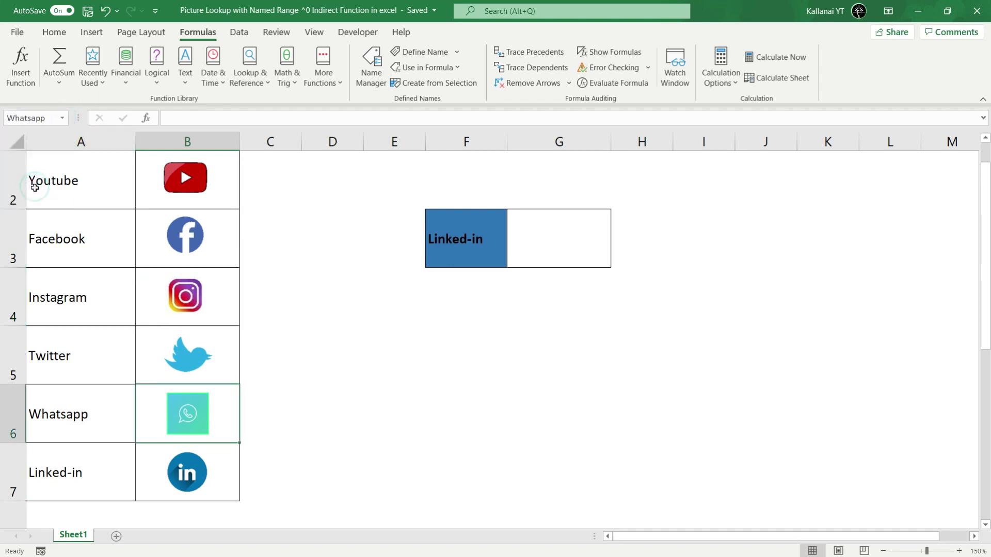
click(62, 118)
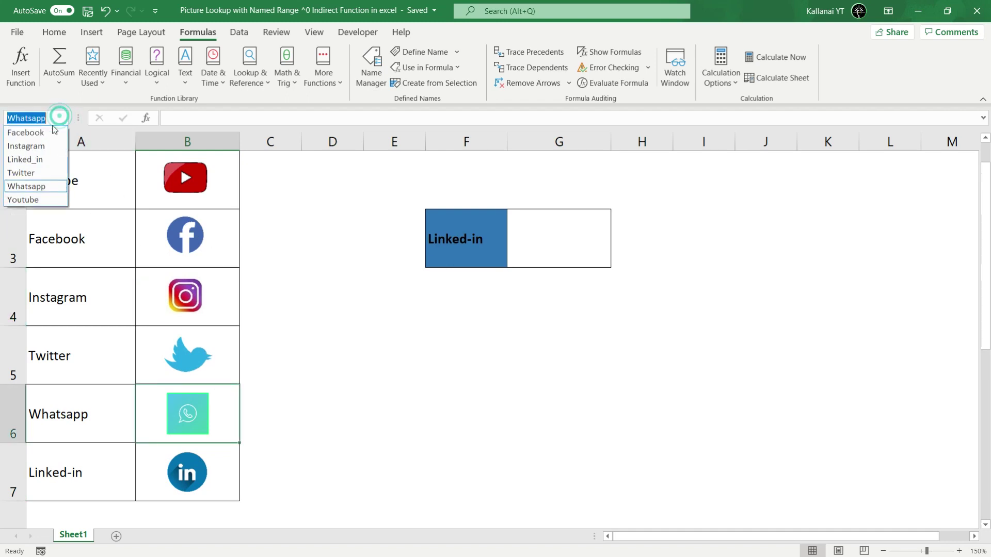
click(31, 173)
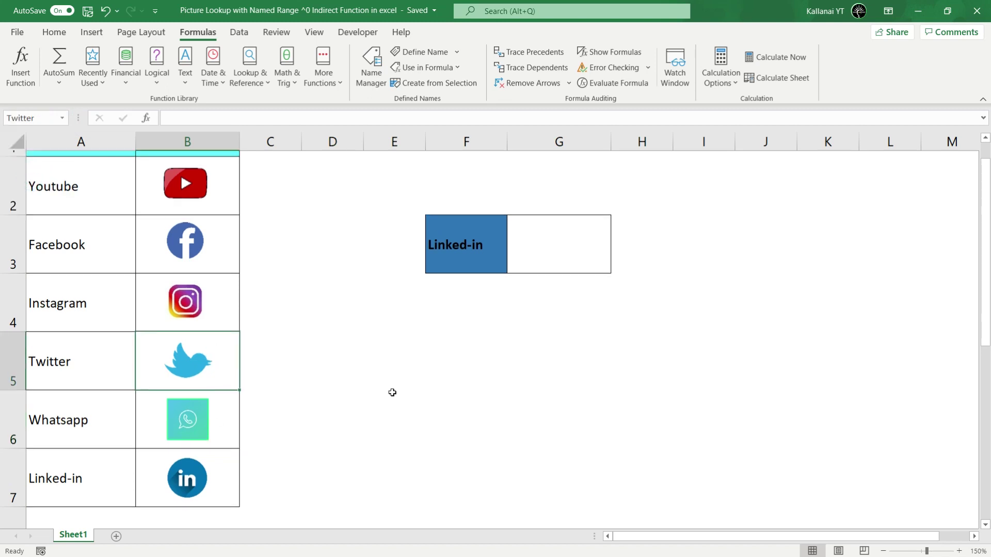
drag(55, 214, 150, 527)
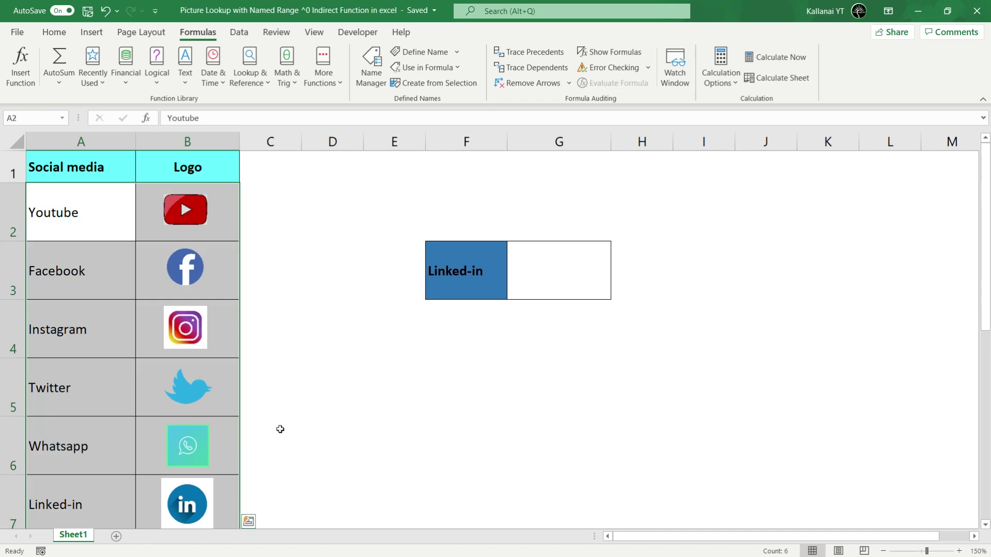
click(309, 243)
drag(40, 199, 235, 235)
drag(236, 269, 193, 526)
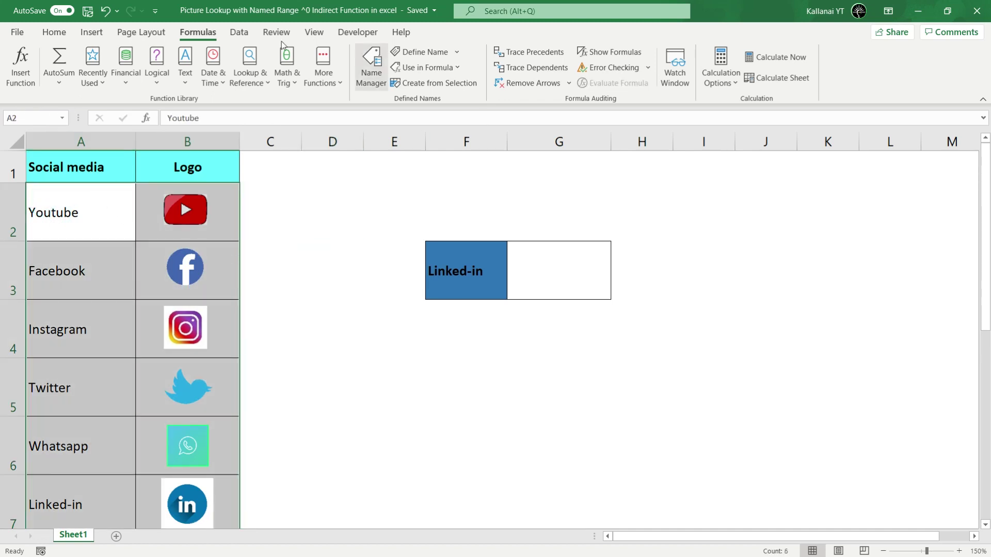
click(444, 87)
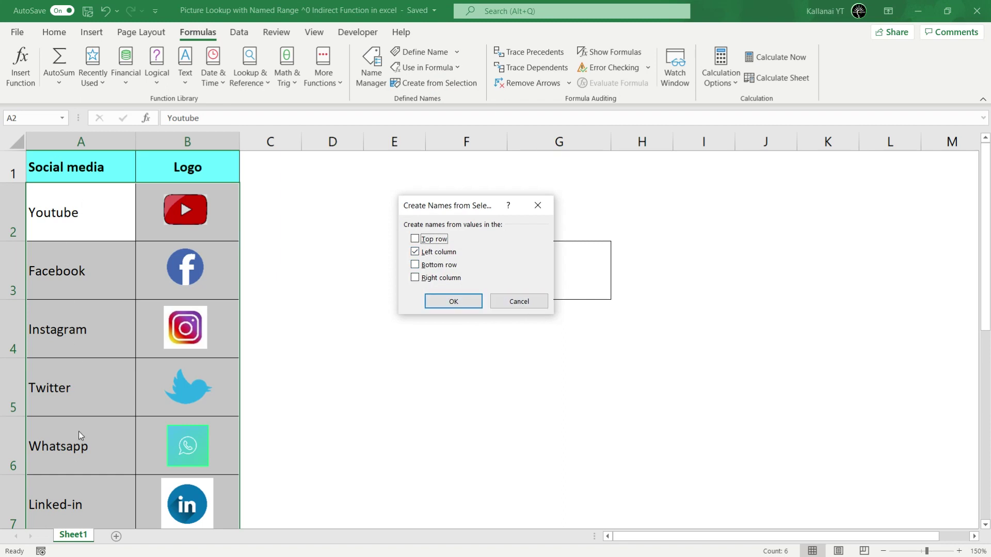
click(516, 302)
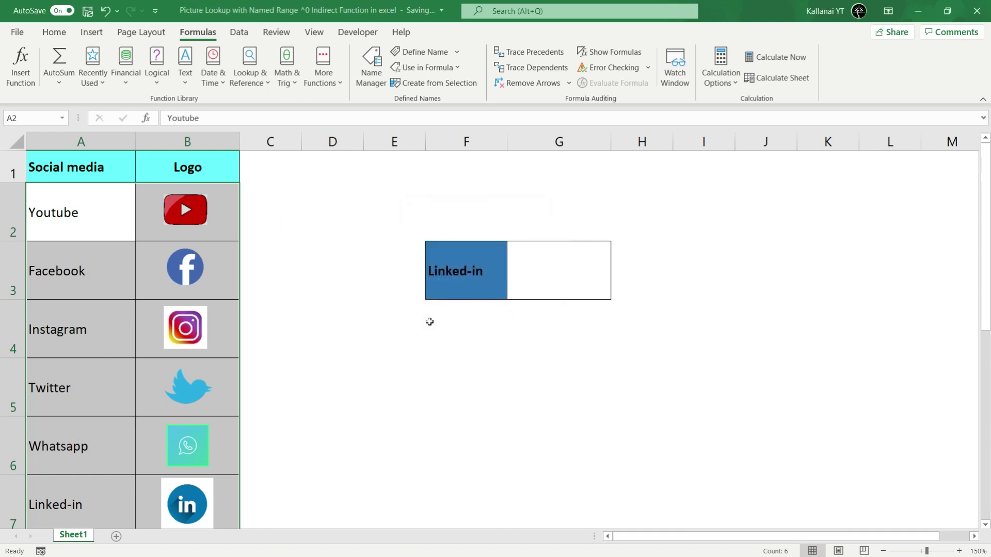
click(429, 321)
click(378, 261)
click(333, 198)
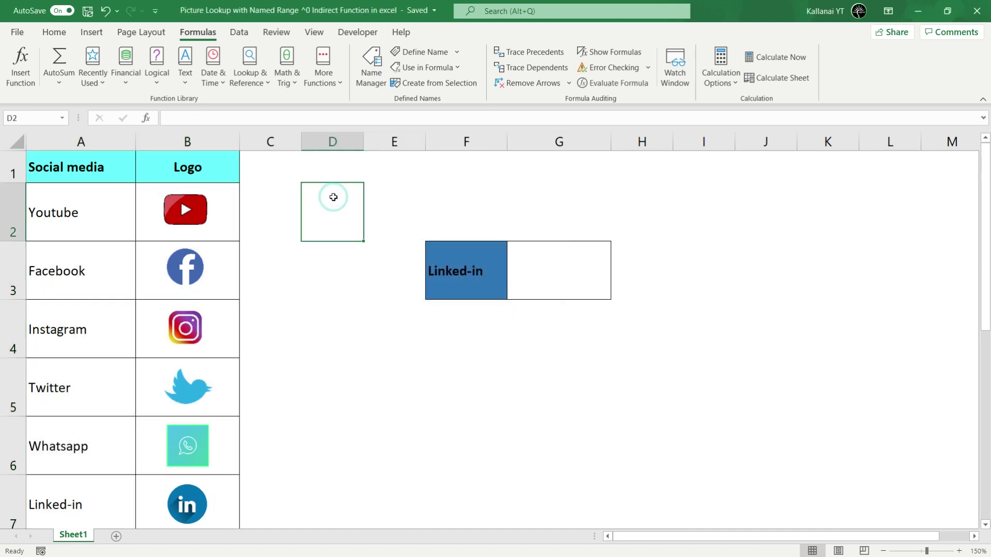
click(106, 195)
click(308, 243)
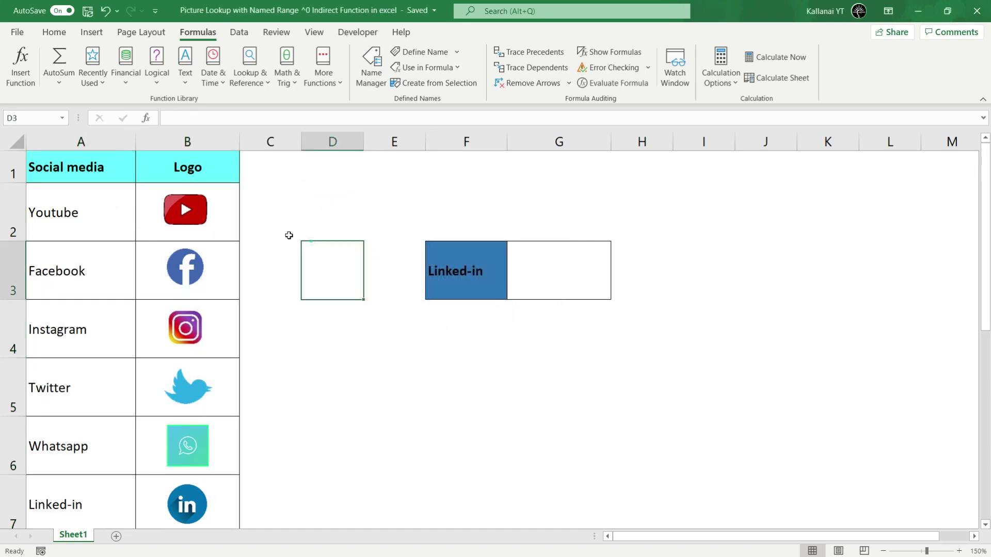
Step: Go to the Whatsapp named range and review all defined names and their references in the Name Manager
click(62, 119)
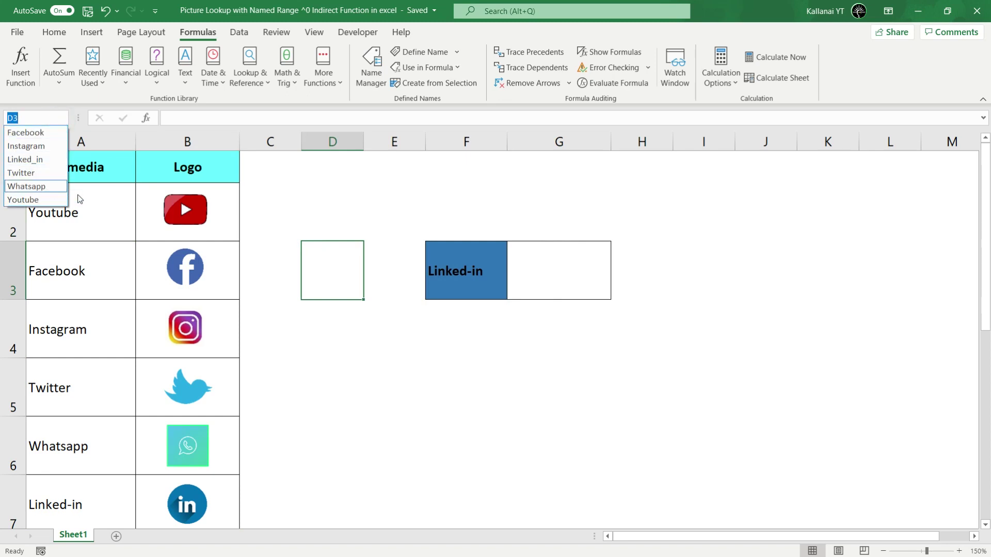
click(40, 183)
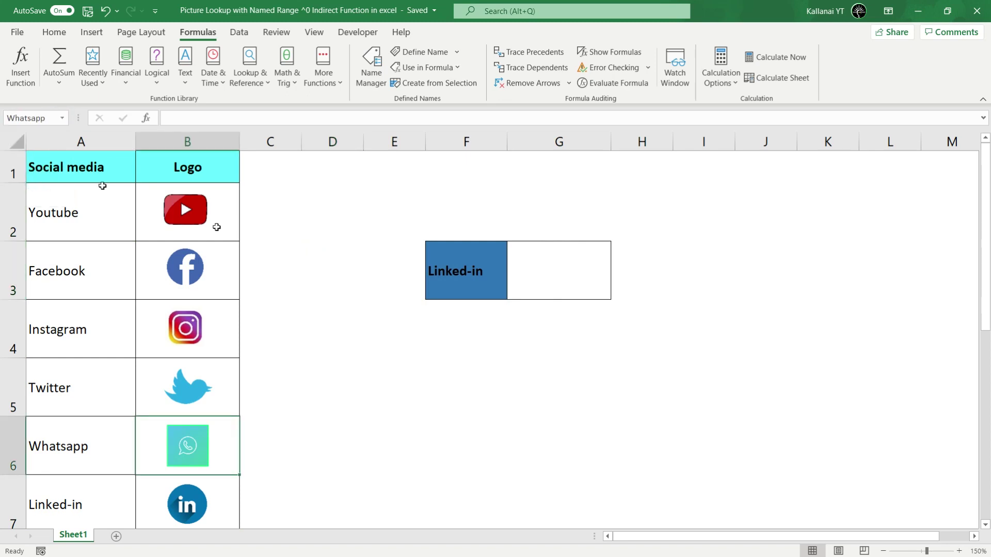
click(305, 340)
click(373, 78)
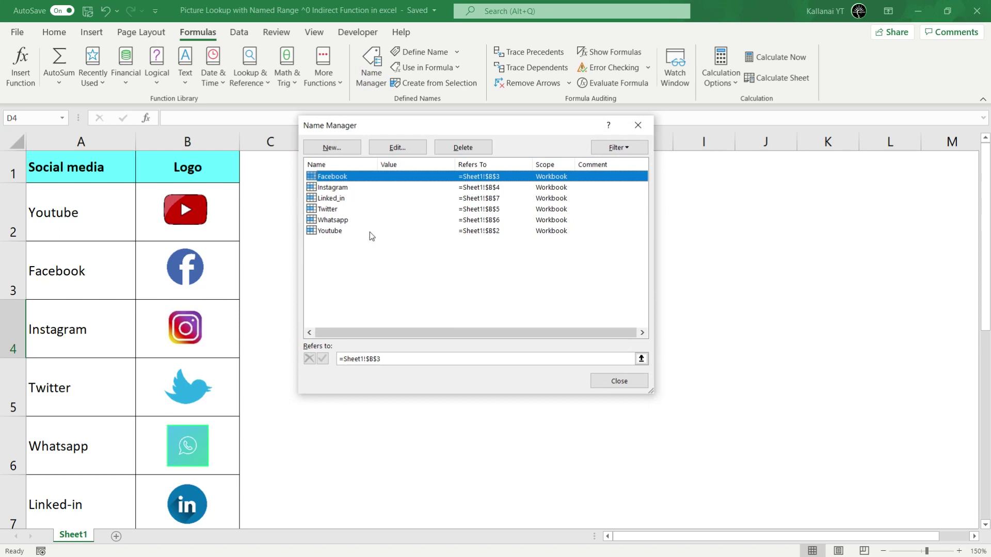
click(619, 381)
click(600, 360)
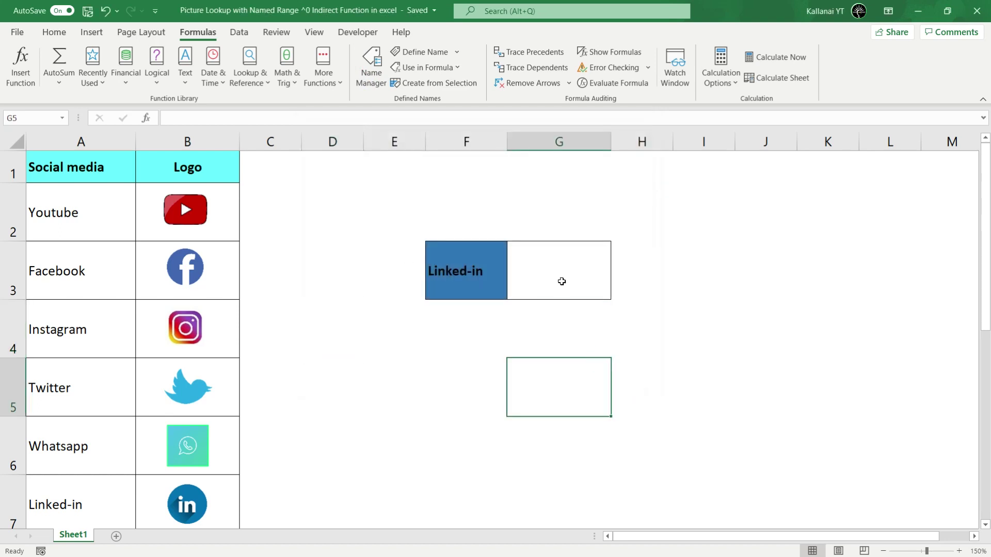
click(561, 281)
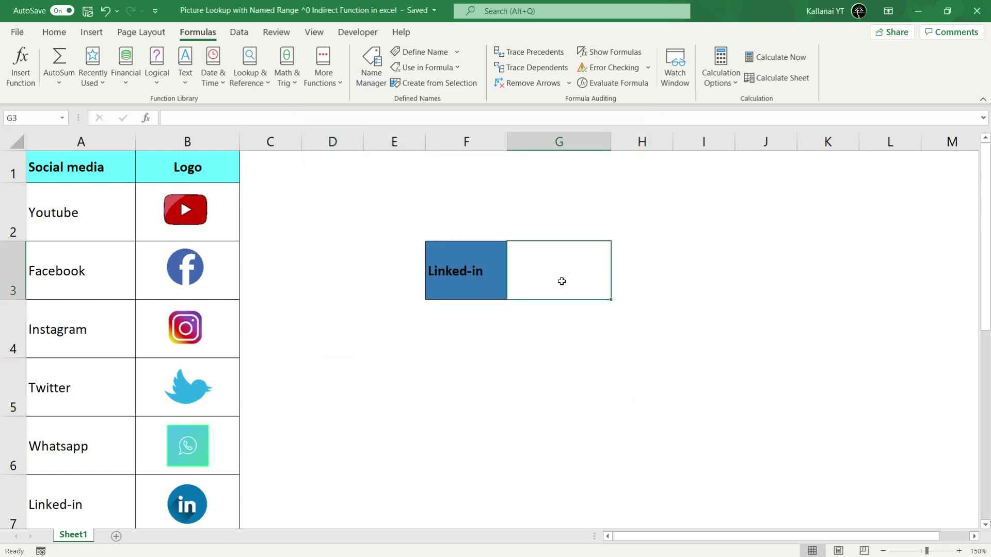
drag(270, 243, 269, 239)
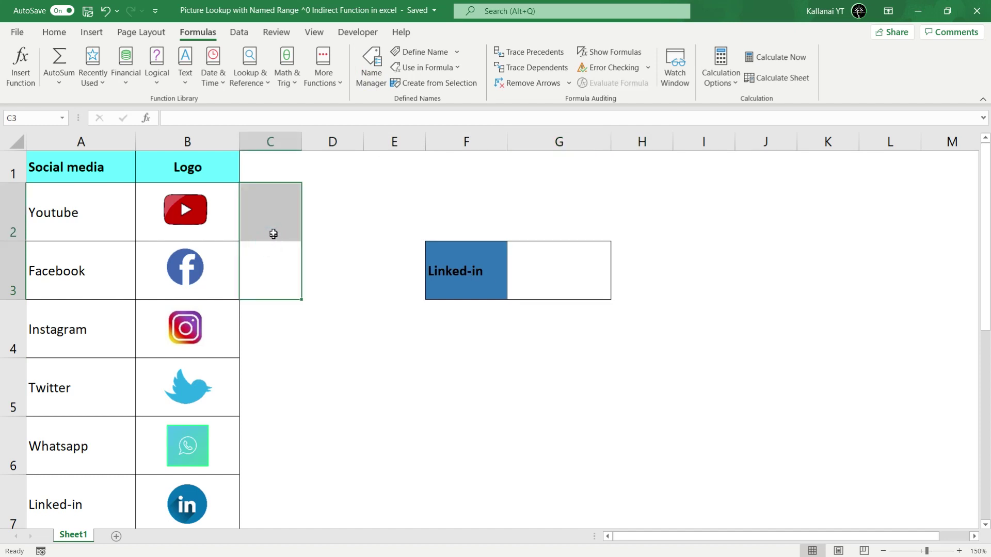
click(221, 204)
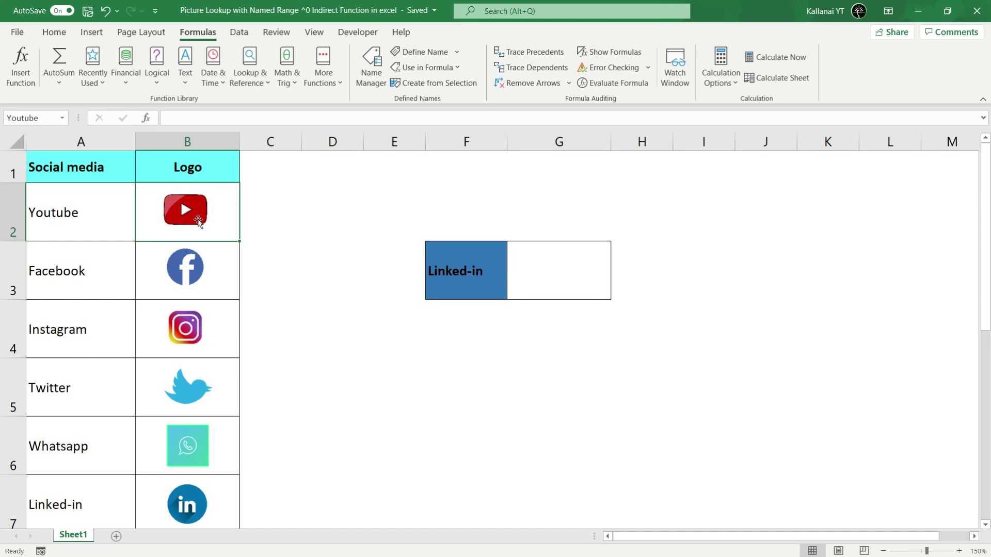
click(561, 275)
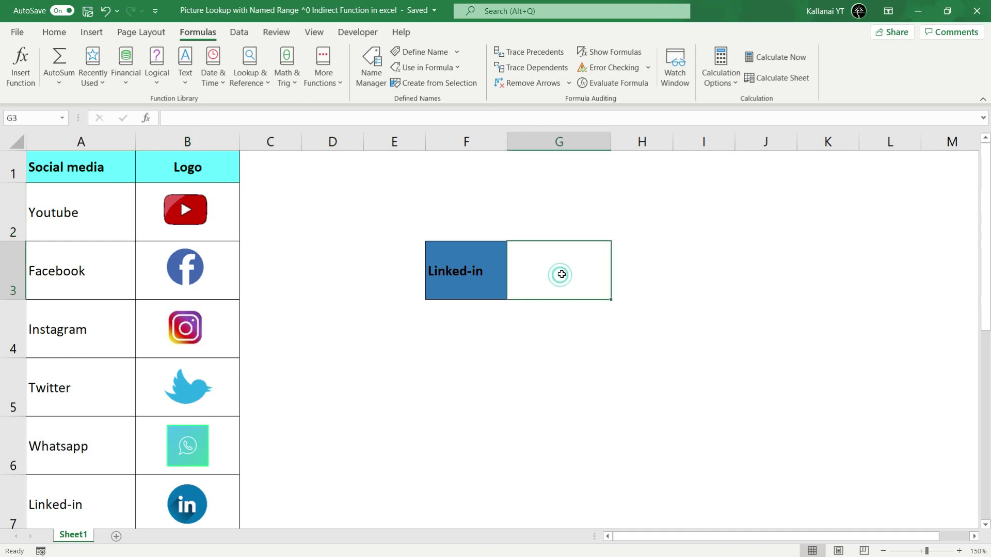
Step: Choose Facebook from the drop-down list in cell F3
click(453, 274)
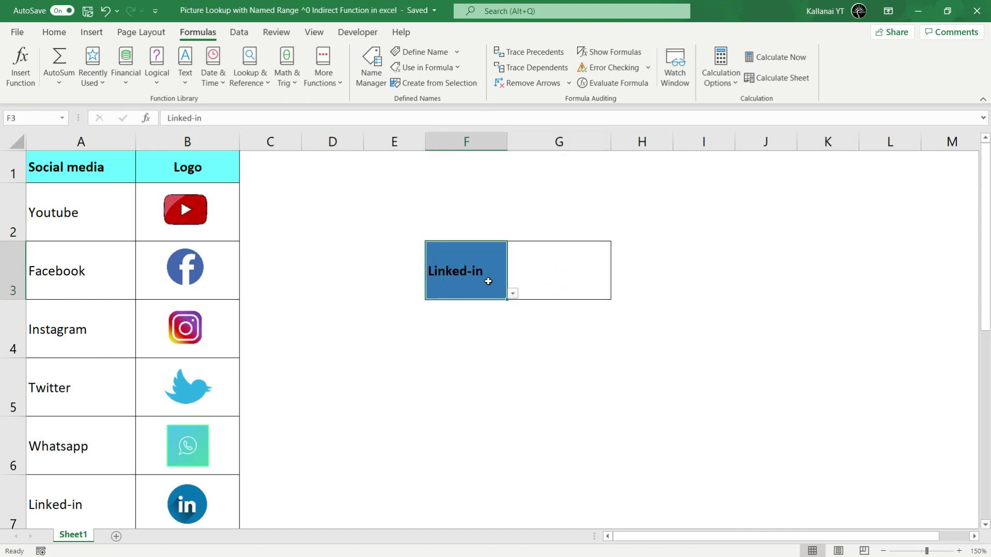
click(513, 293)
click(454, 322)
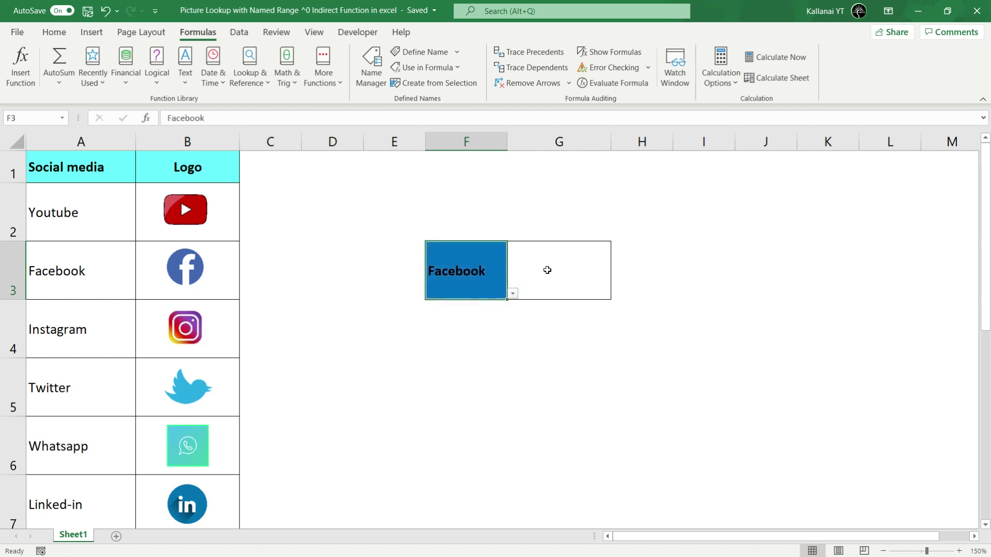
click(416, 321)
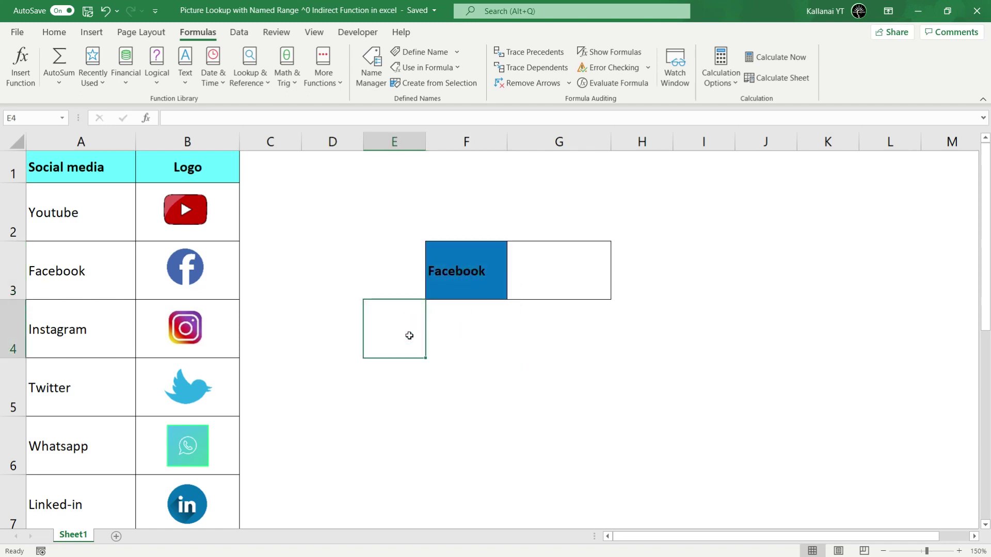
click(402, 380)
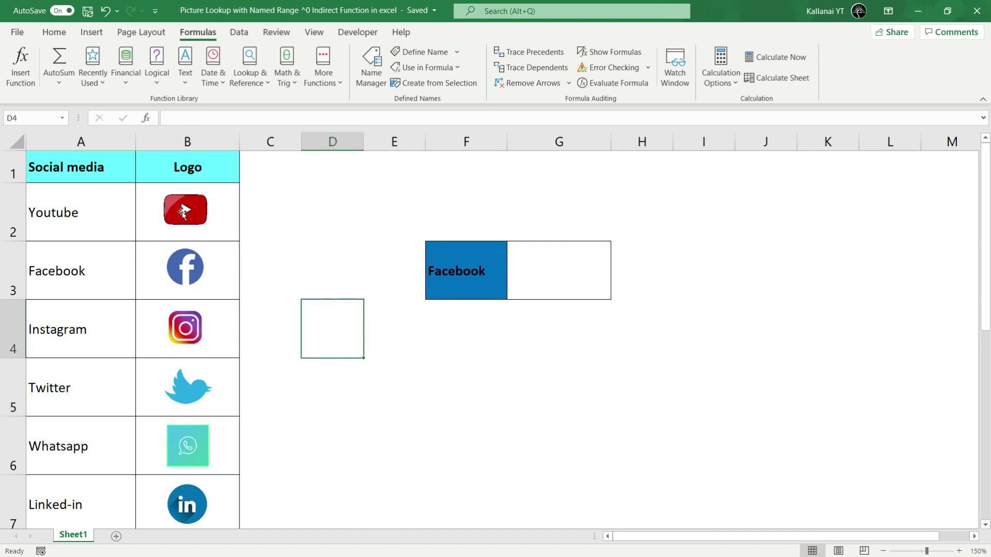
Step: Check the name of the Youtube logo picture and the name defined for the cell behind it, B2
click(184, 212)
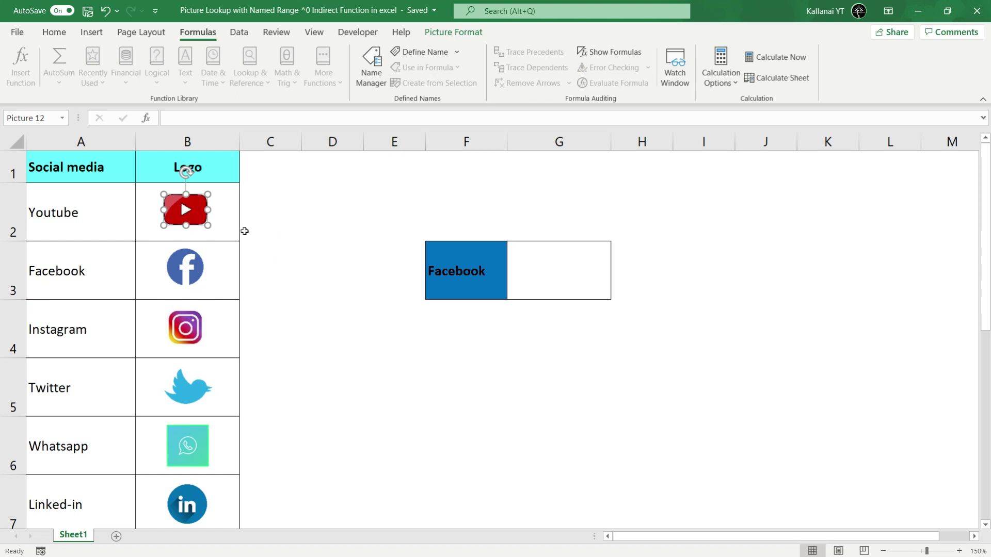
click(42, 117)
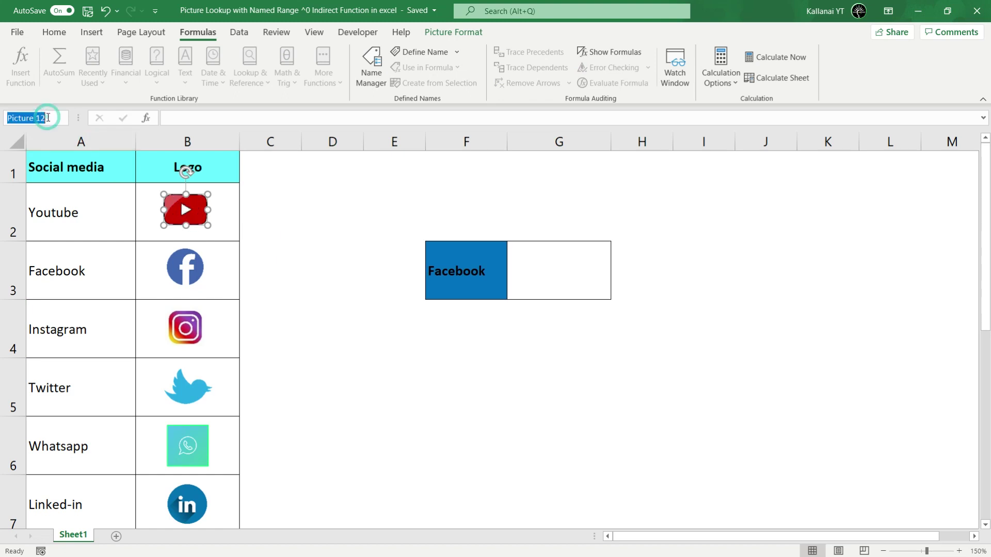
click(228, 218)
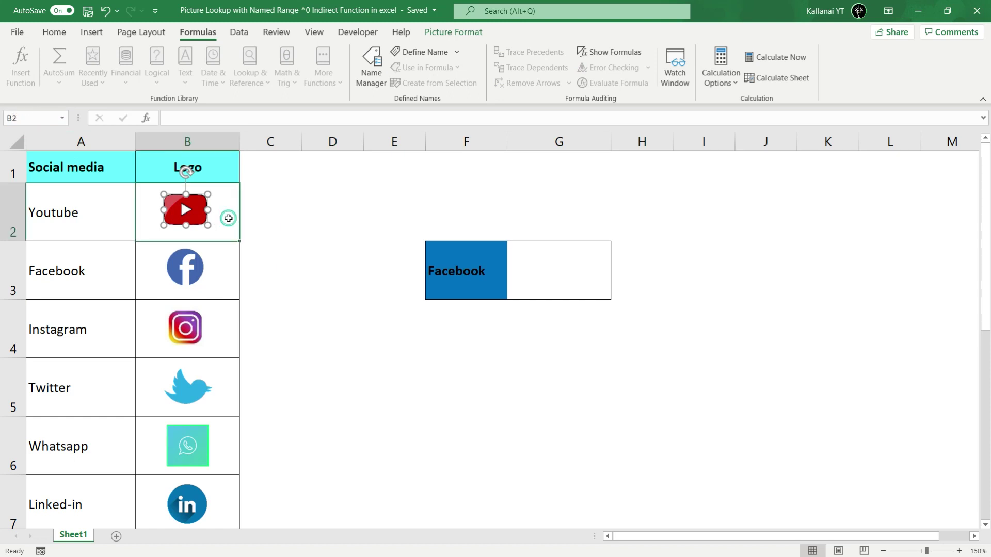
click(261, 214)
click(215, 204)
click(39, 119)
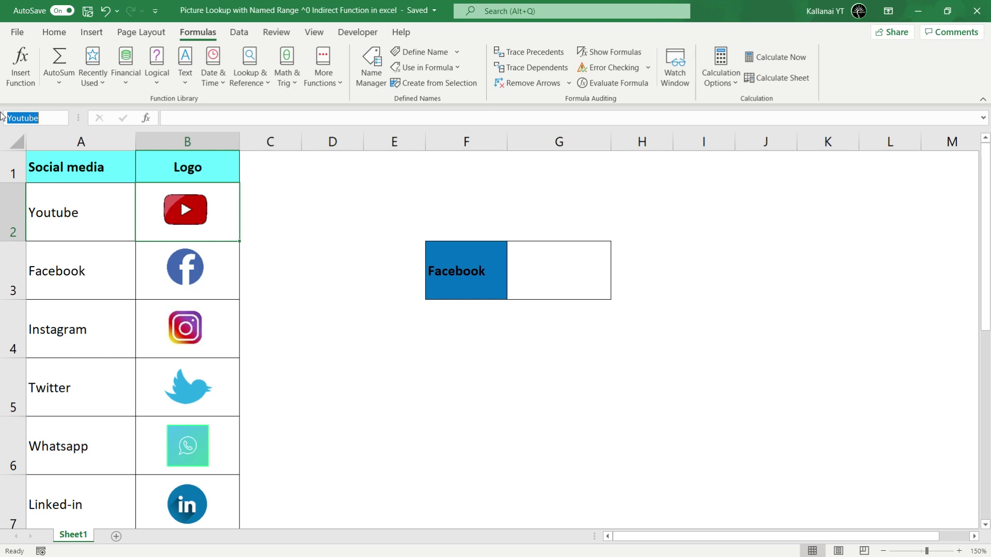
click(355, 242)
Step: Copy the whole cell B2 rather than its picture and bring up the Paste Special options for cell G3
click(232, 219)
click(53, 33)
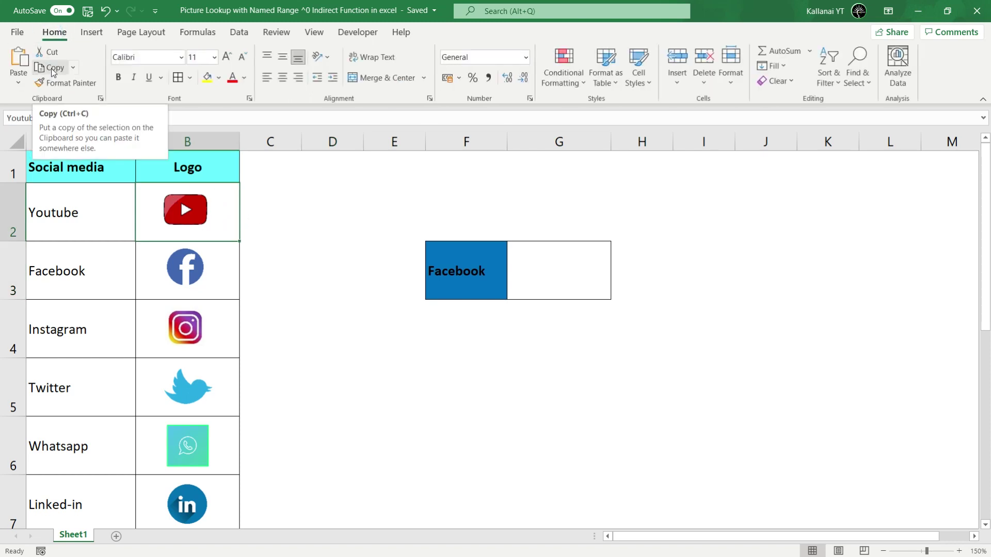
click(51, 68)
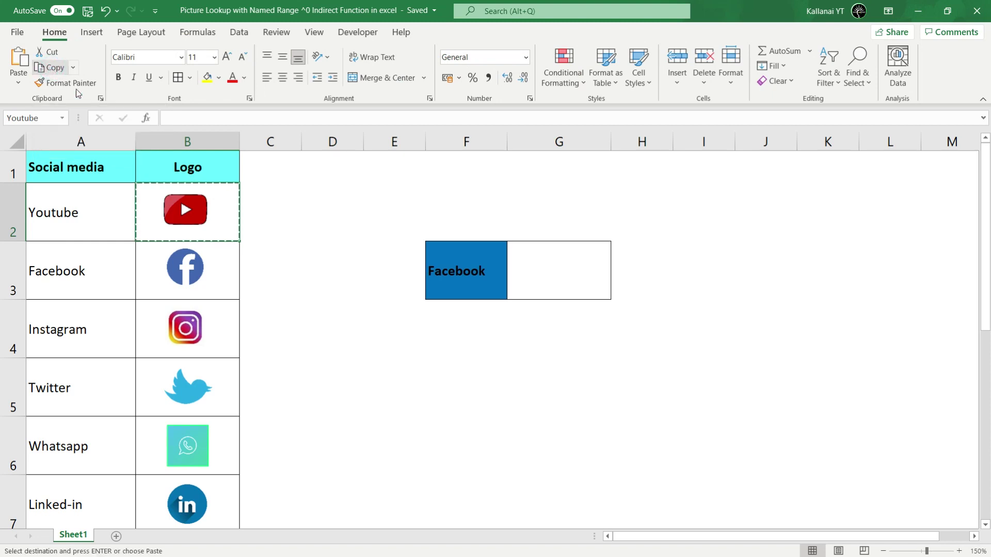
click(553, 275)
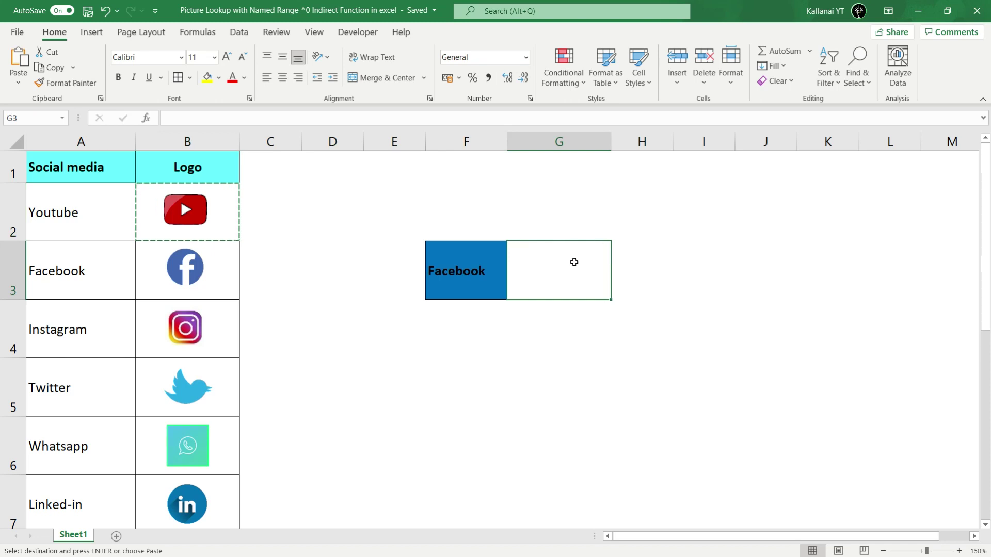
right_click(550, 266)
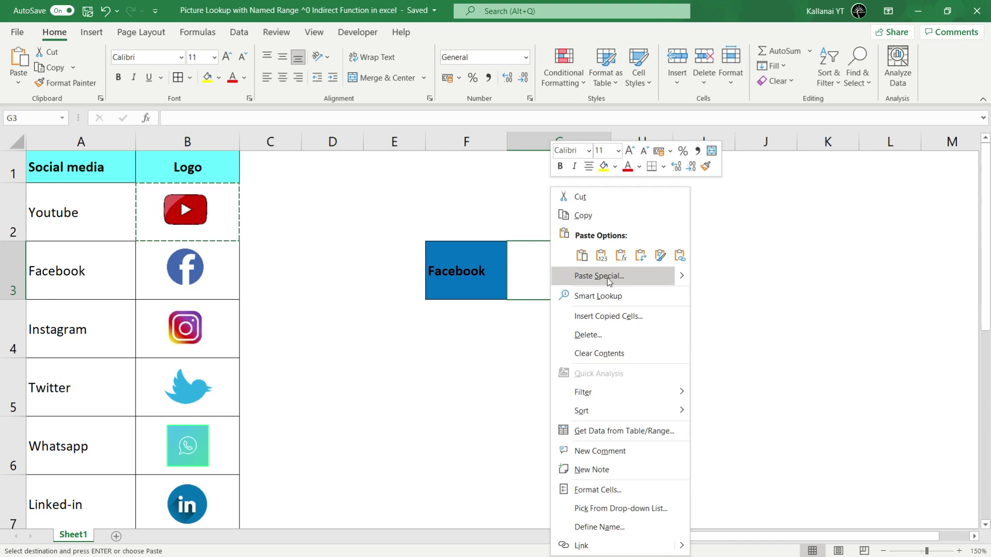
mouse_move(679, 277)
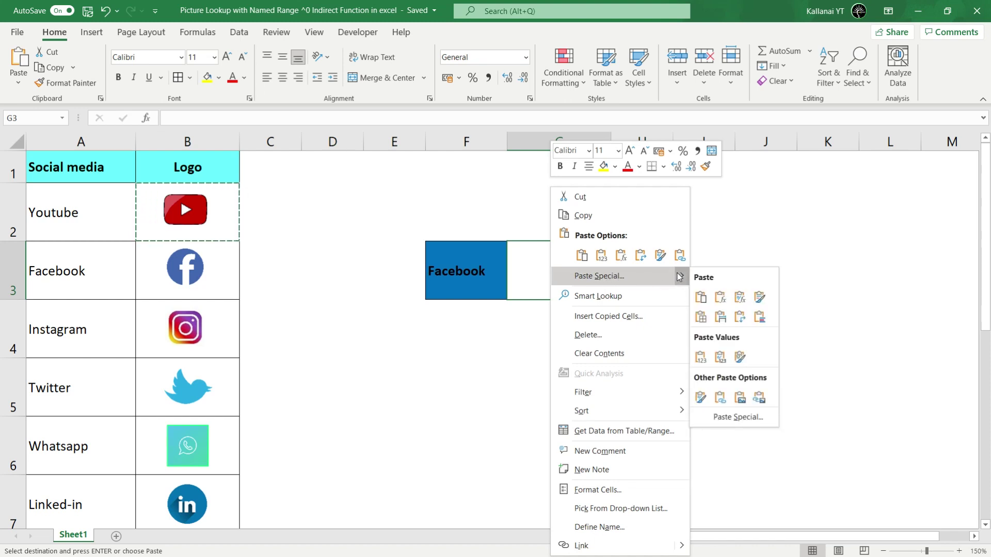